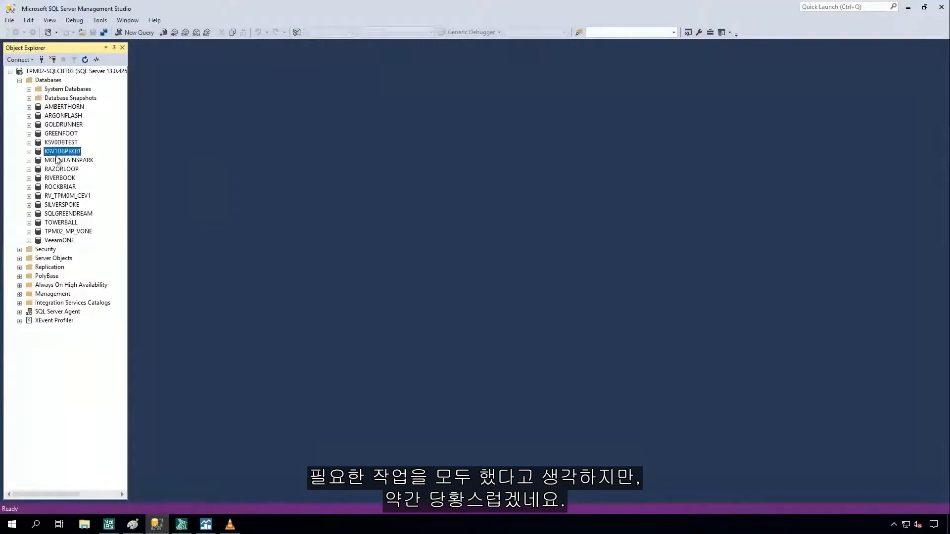
# Delete the KSV1DBPROD database from the TPM02-SQLCBT03 server, including its backup and restore history information.
pyautogui.rightClick(56, 154)
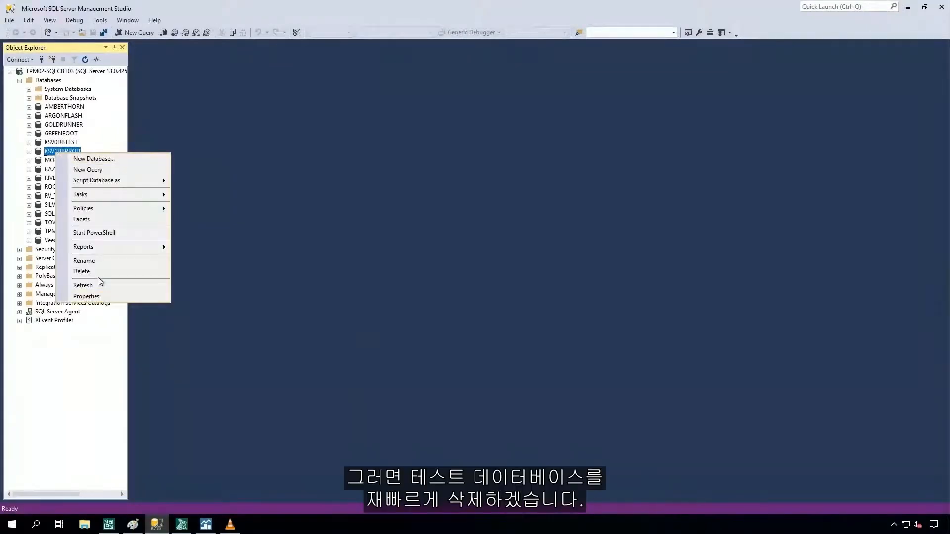
pyautogui.click(82, 271)
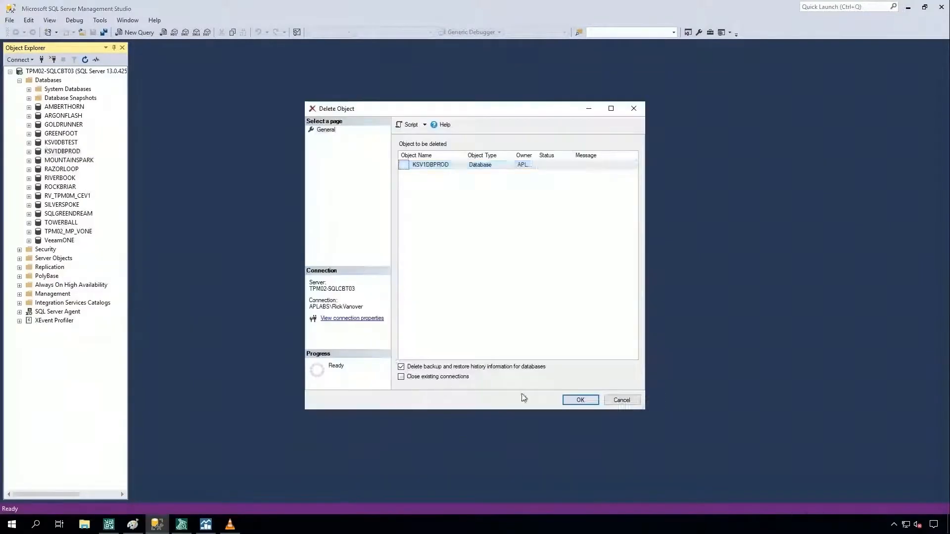
pyautogui.click(566, 400)
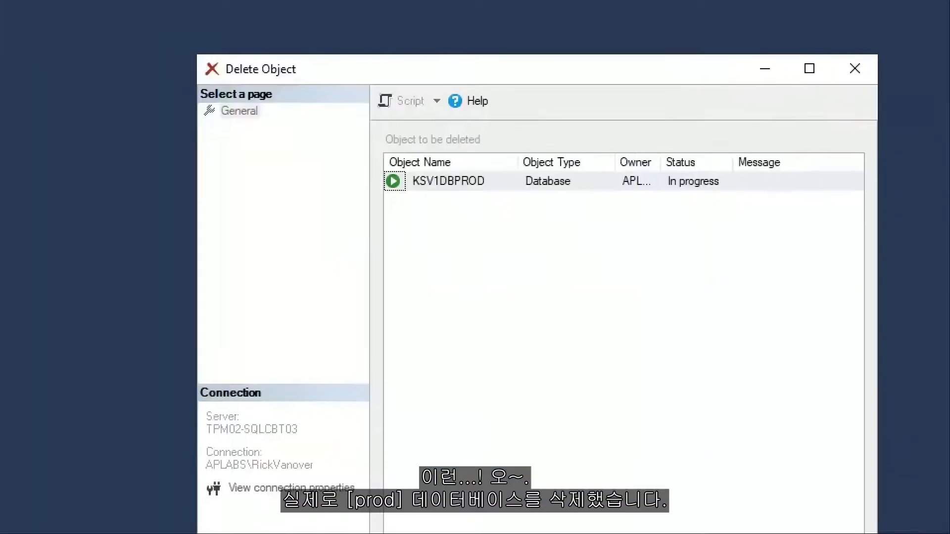
pyautogui.click(394, 150)
pyautogui.moveTo(396, 150)
pyautogui.mouseDown()
pyautogui.moveTo(589, 224)
pyautogui.moveTo(651, 230)
pyautogui.mouseUp()
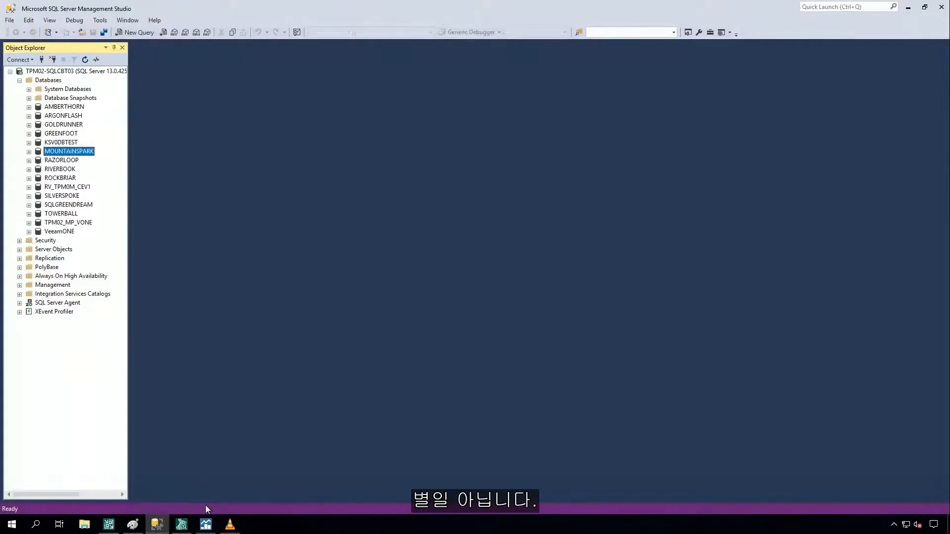
# Check the server connection in Veeam ONE Monitor and refresh the Databases list in SQL Server Management Studio.
pyautogui.click(205, 524)
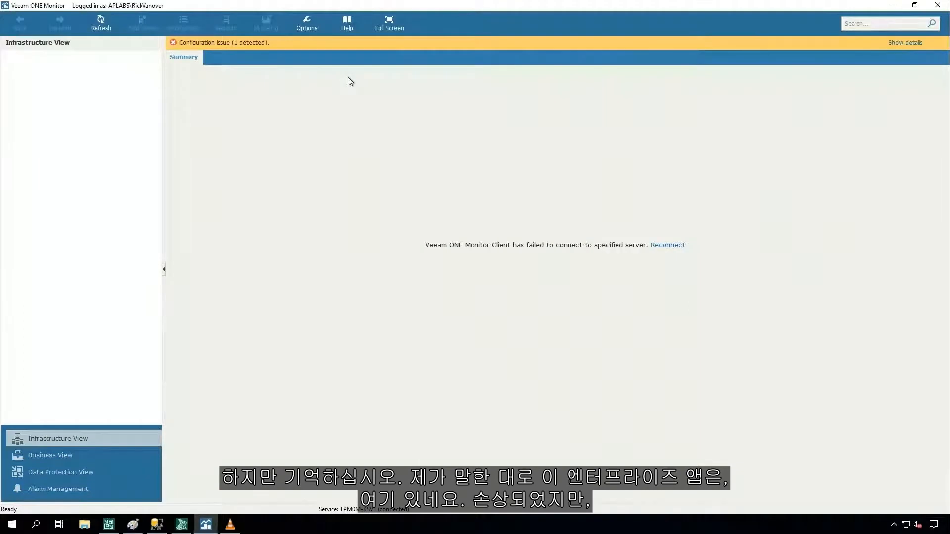
pyautogui.click(157, 524)
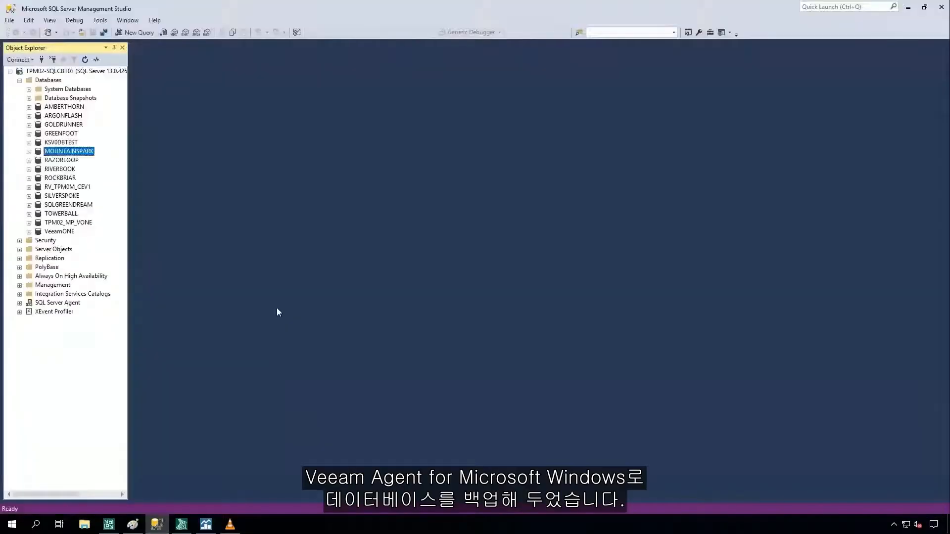
pyautogui.rightClick(55, 89)
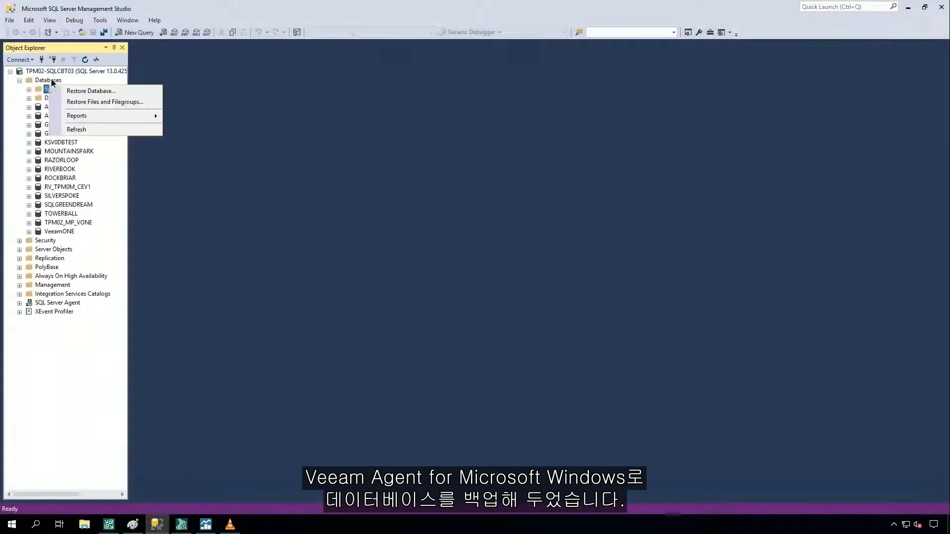
pyautogui.rightClick(50, 81)
pyautogui.click(92, 201)
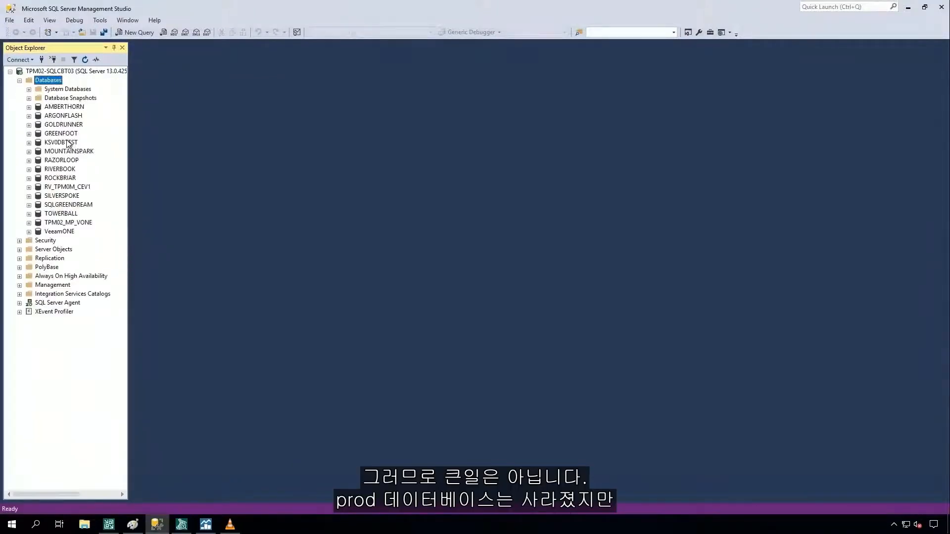
pyautogui.click(60, 143)
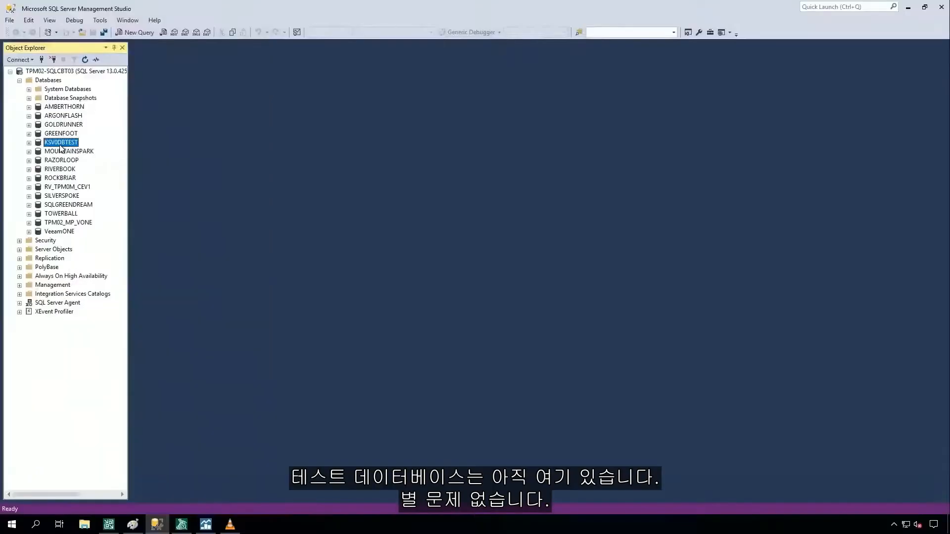
# In Veeam Explorer for Microsoft SQL Server, start instant recovery of KSV1DBPROD's latest state to TPM02-SQLCBT03 with Manual switchover.
pyautogui.click(181, 524)
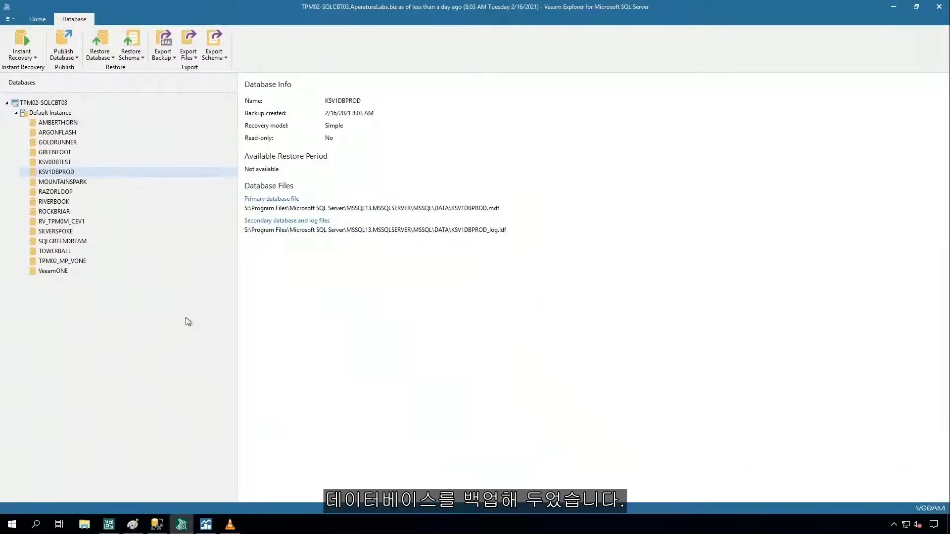
pyautogui.rightClick(68, 175)
pyautogui.moveTo(104, 182)
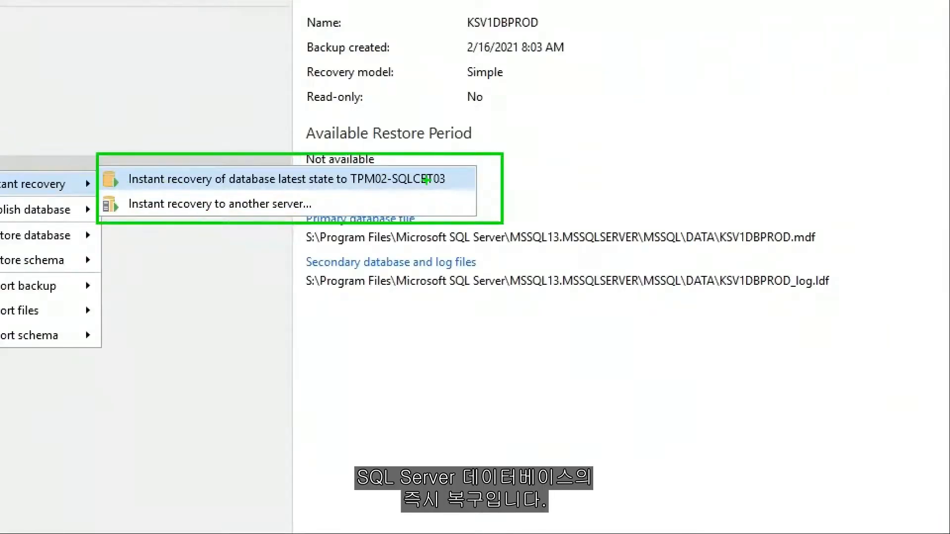
pyautogui.click(427, 179)
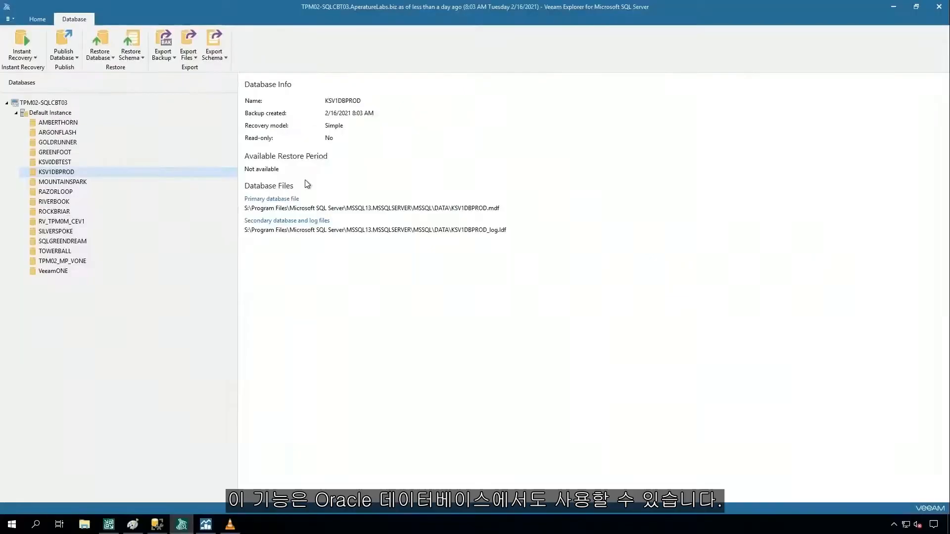
pyautogui.rightClick(56, 172)
pyautogui.moveTo(91, 180)
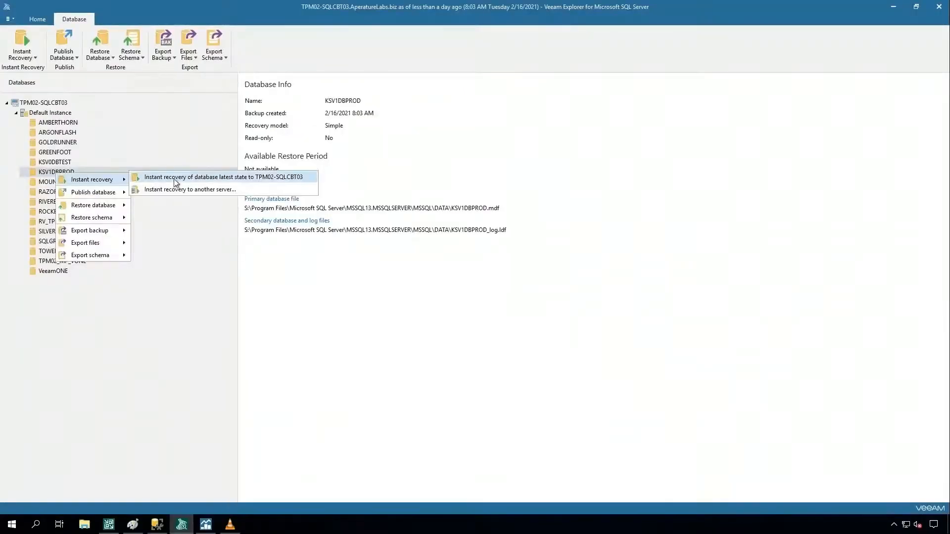
pyautogui.click(175, 178)
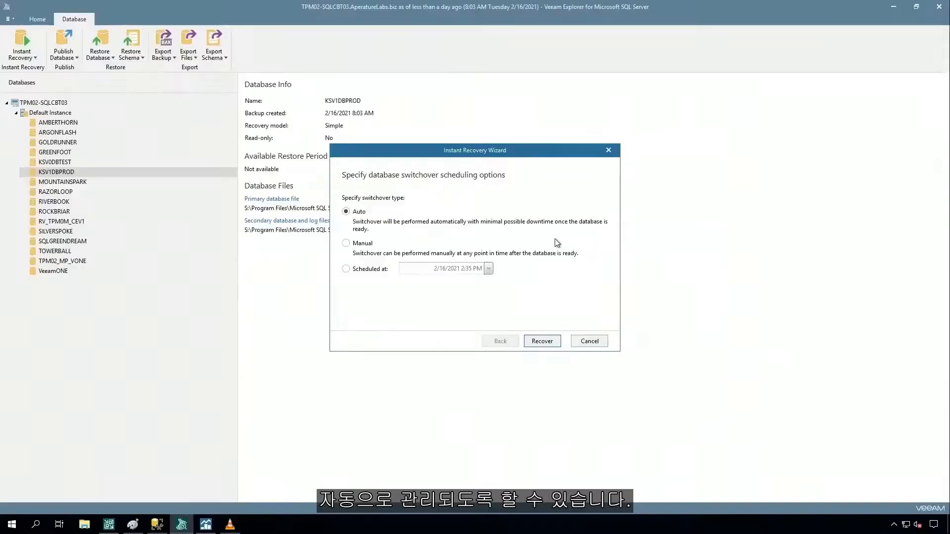
pyautogui.click(345, 244)
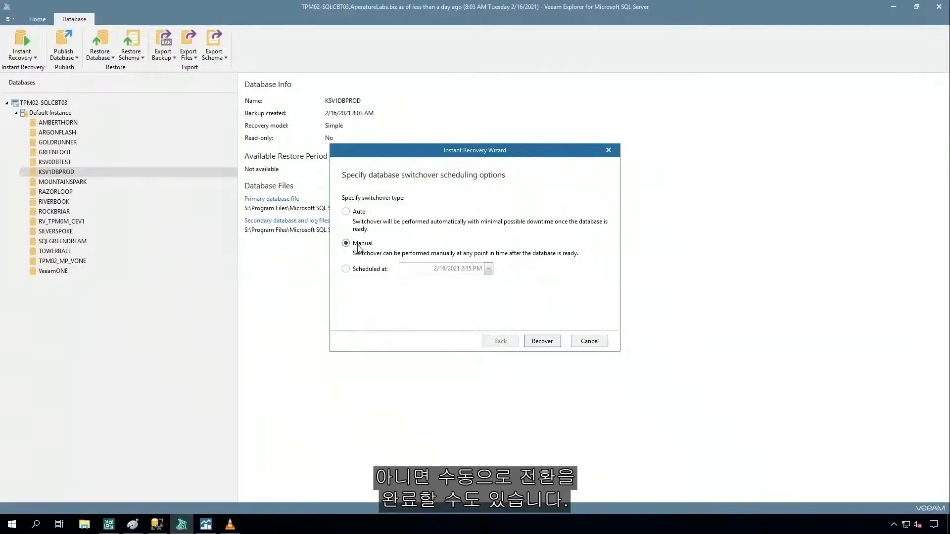
pyautogui.click(542, 342)
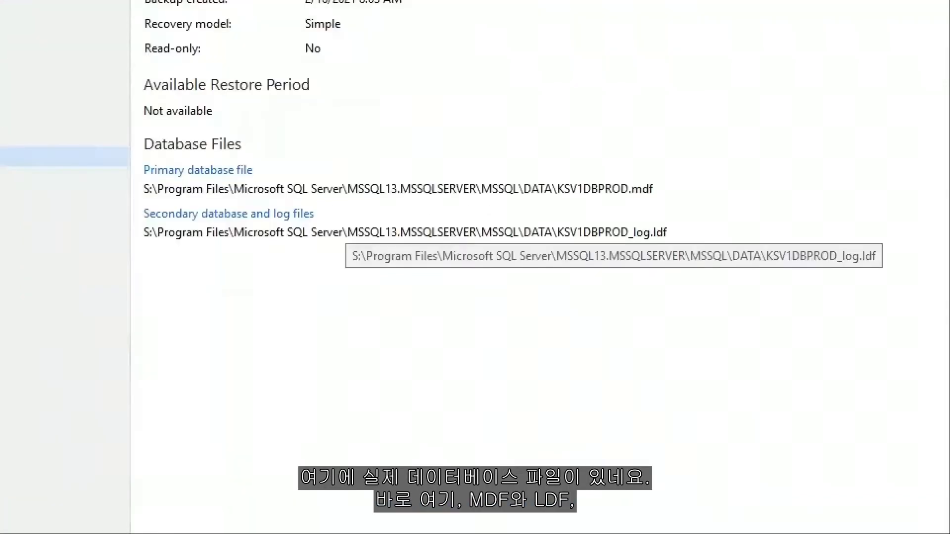
# Review KSV1DBPROD's database files and the progress of its instant recovery session.
pyautogui.click(345, 226)
pyautogui.moveTo(140, 134)
pyautogui.mouseDown()
pyautogui.moveTo(587, 284)
pyautogui.moveTo(686, 299)
pyautogui.mouseUp()
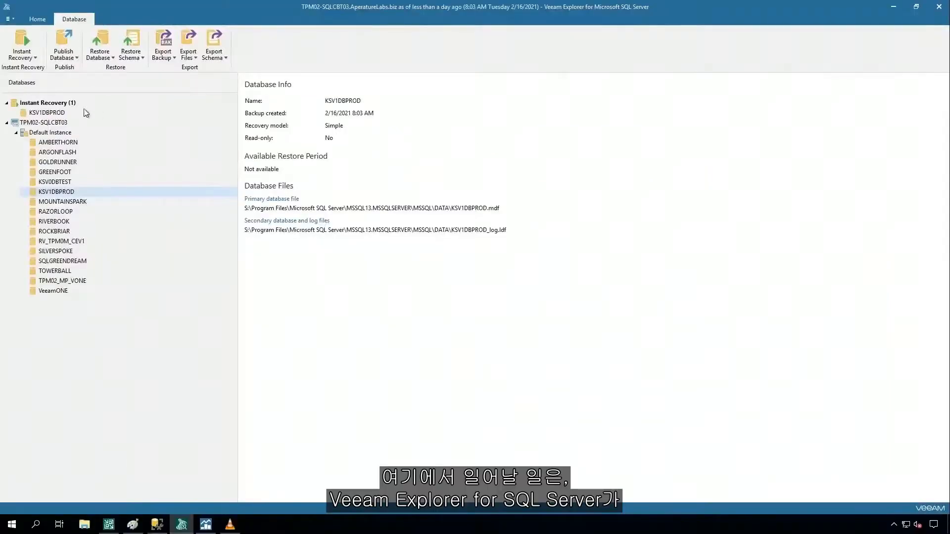
pyautogui.click(54, 114)
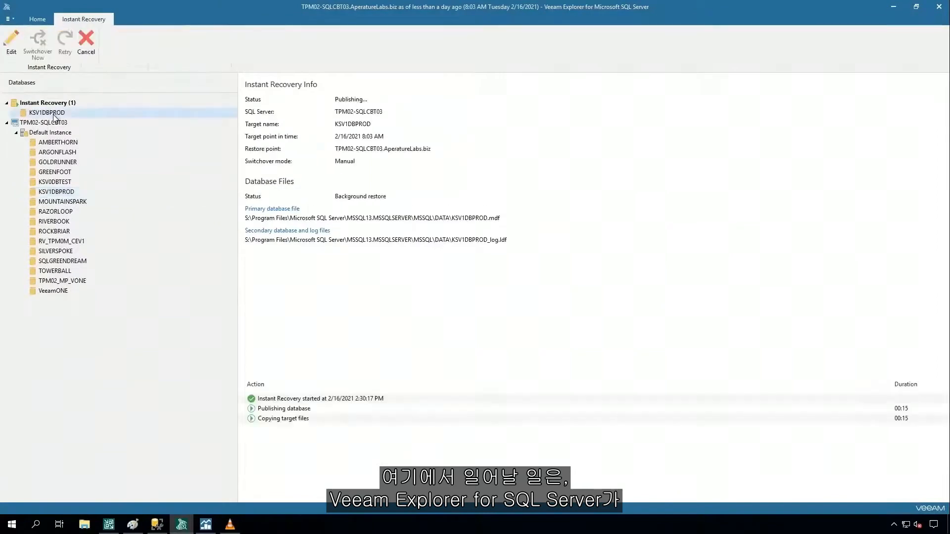
pyautogui.click(272, 421)
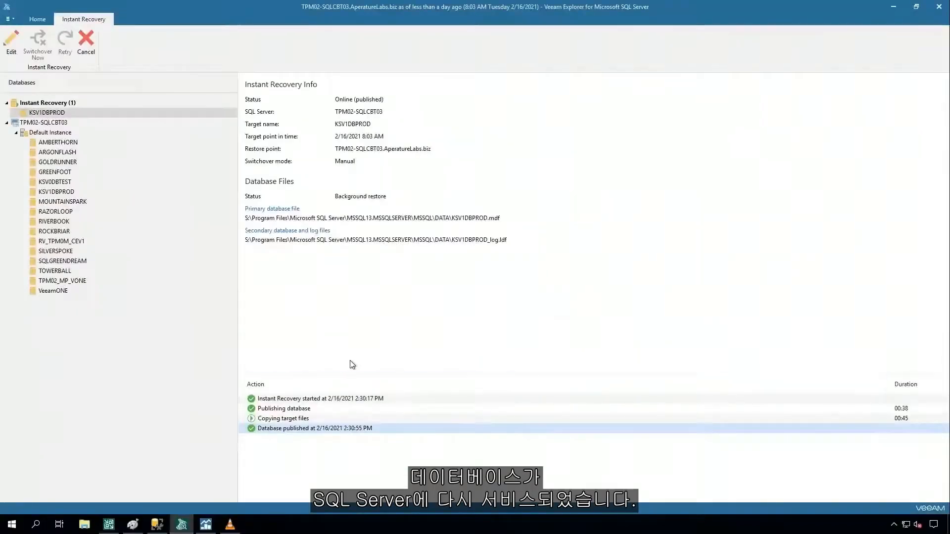
# Switch to SQL Server Management Studio, refresh the Databases list and select KSV1DBPROD.
pyautogui.click(159, 526)
pyautogui.rightClick(47, 82)
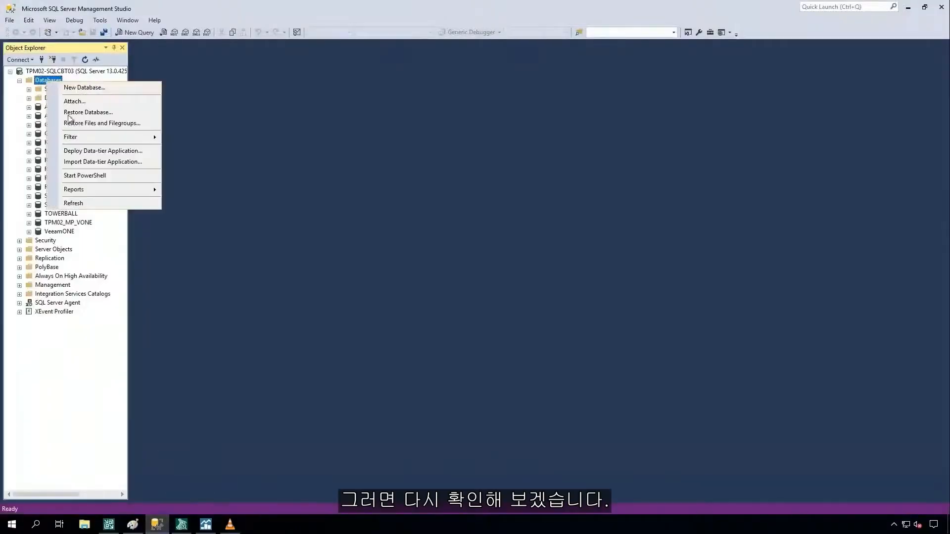
pyautogui.click(74, 203)
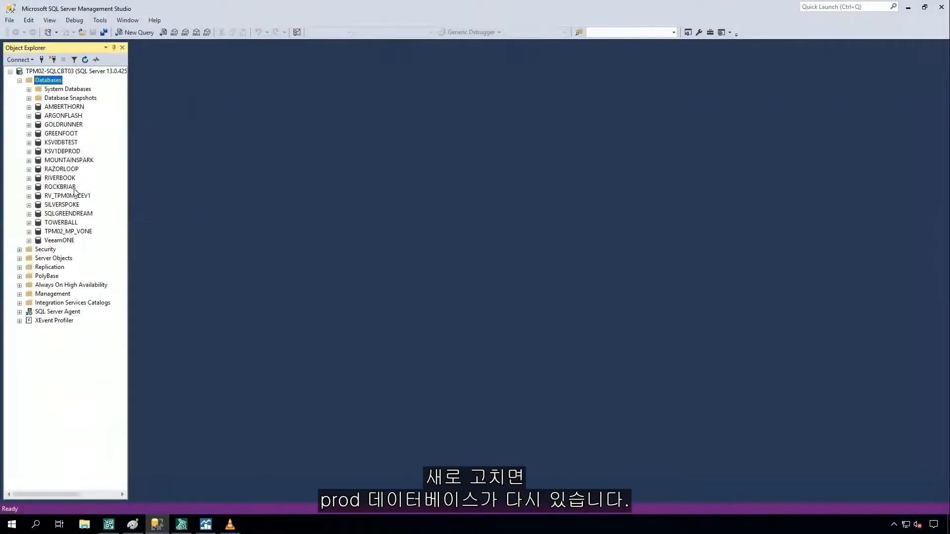
pyautogui.click(63, 151)
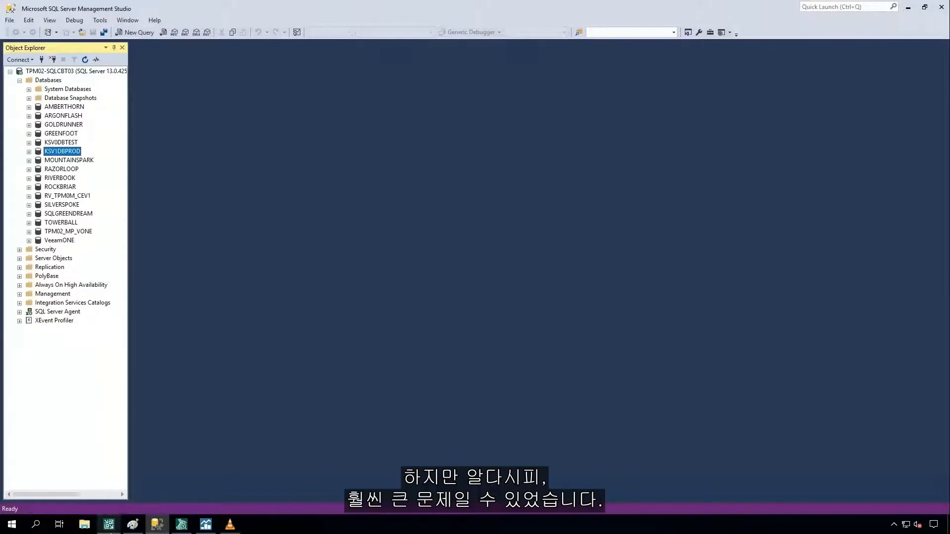
# In Veeam Backup and Replication, view the Instant Recovery targets for the TPM02-SQLCBT03 disk backup under Example 5 - SQL IR.
pyautogui.click(110, 531)
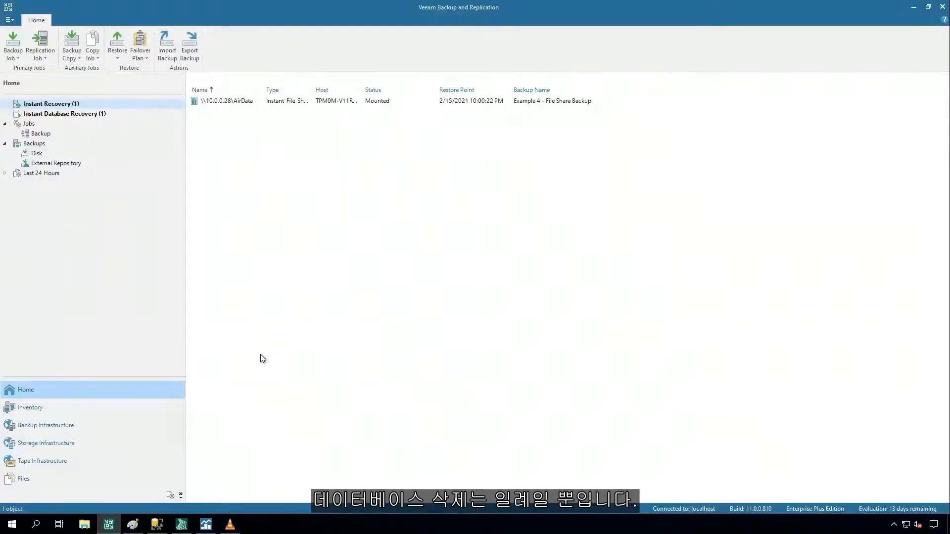
pyautogui.click(34, 154)
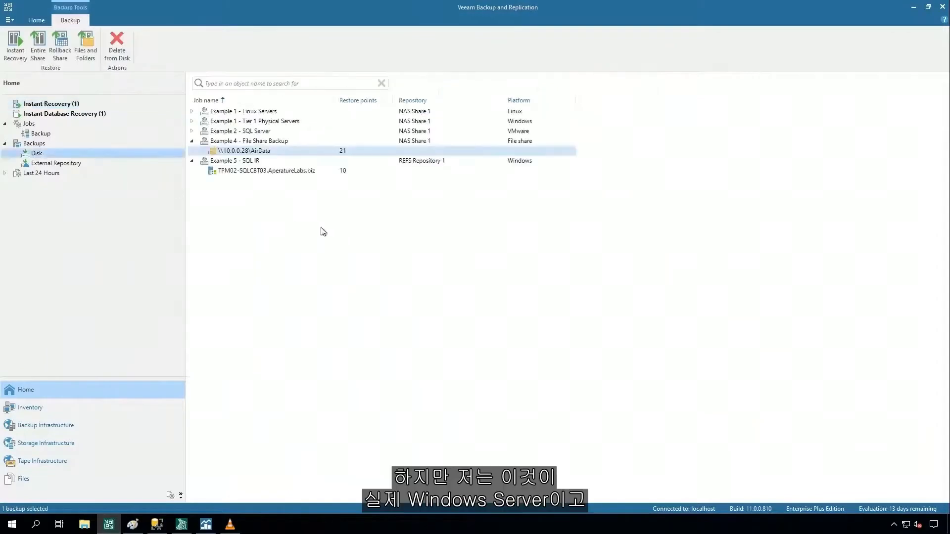
pyautogui.click(258, 174)
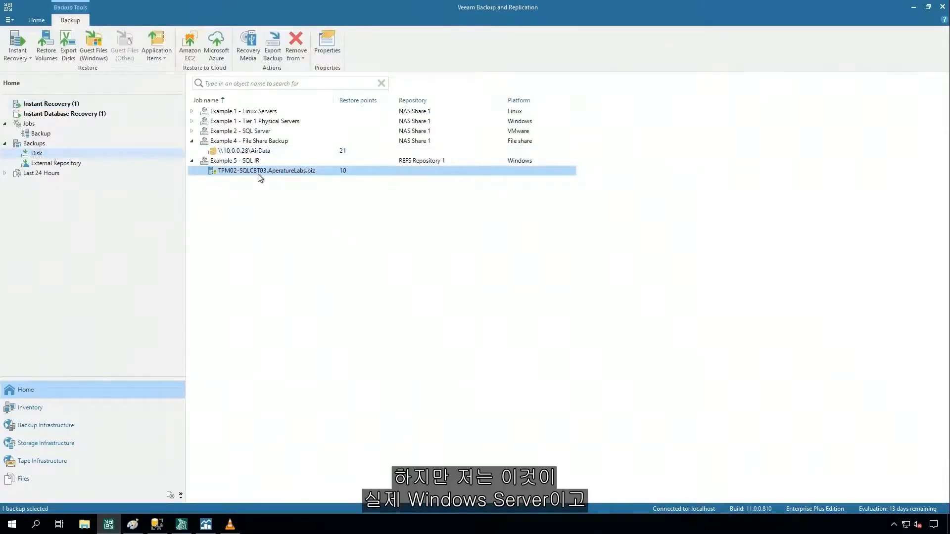
pyautogui.rightClick(304, 171)
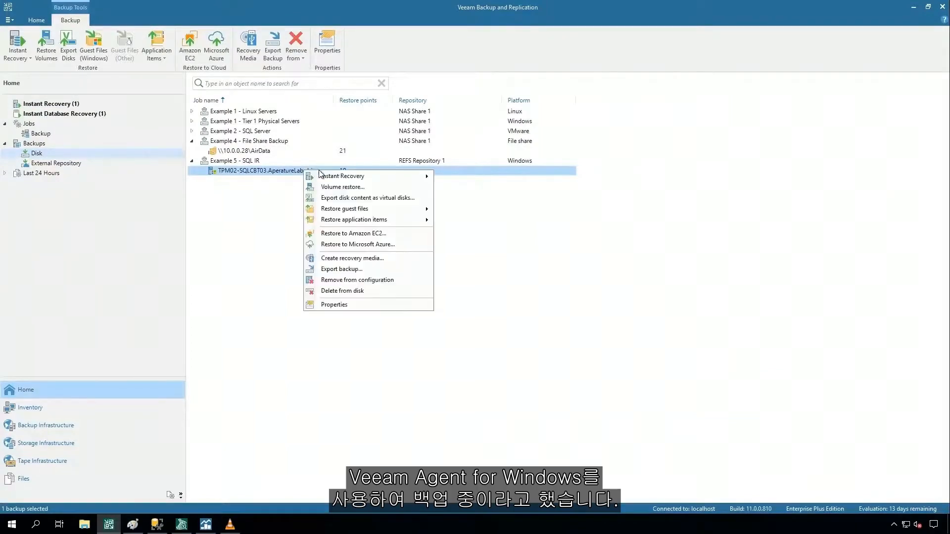
pyautogui.moveTo(341, 176)
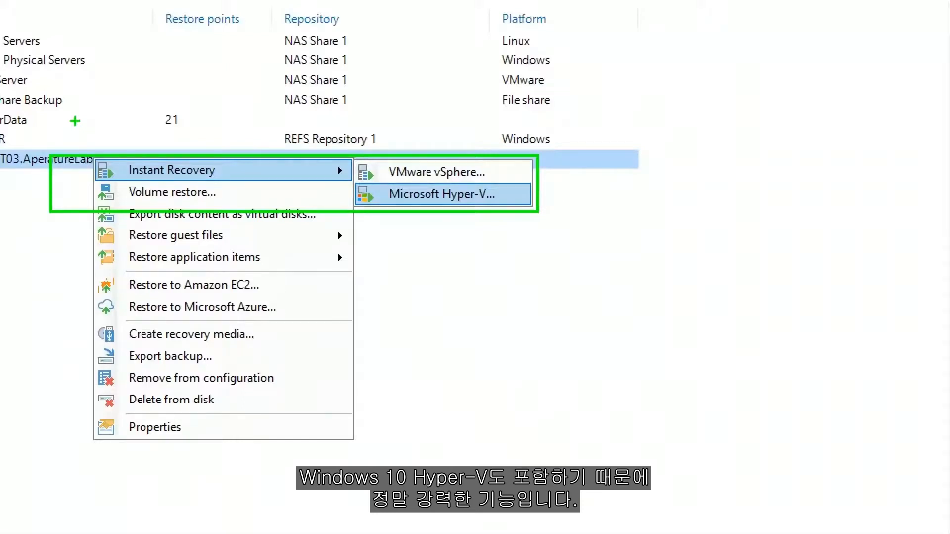
pyautogui.press('Escape')
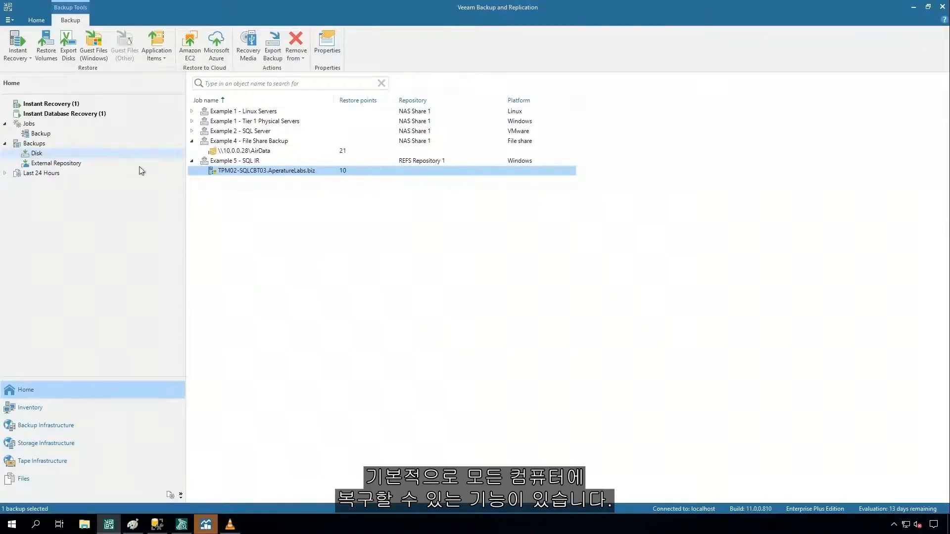
# View the Instant Recovery targets for the VSCRWV0DEV1VMA backup in the Azure external repository.
pyautogui.click(41, 164)
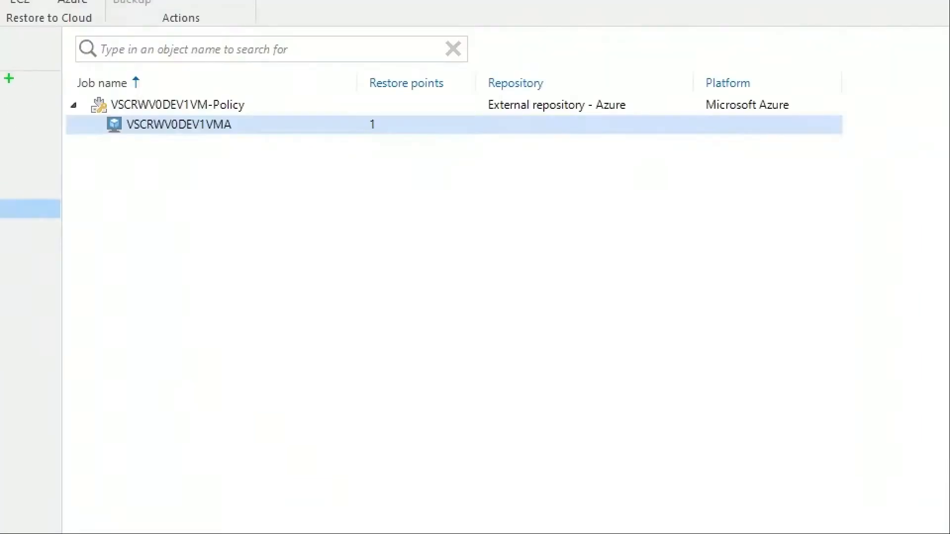
pyautogui.moveTo(48, 74); pyautogui.dragTo(370, 182)
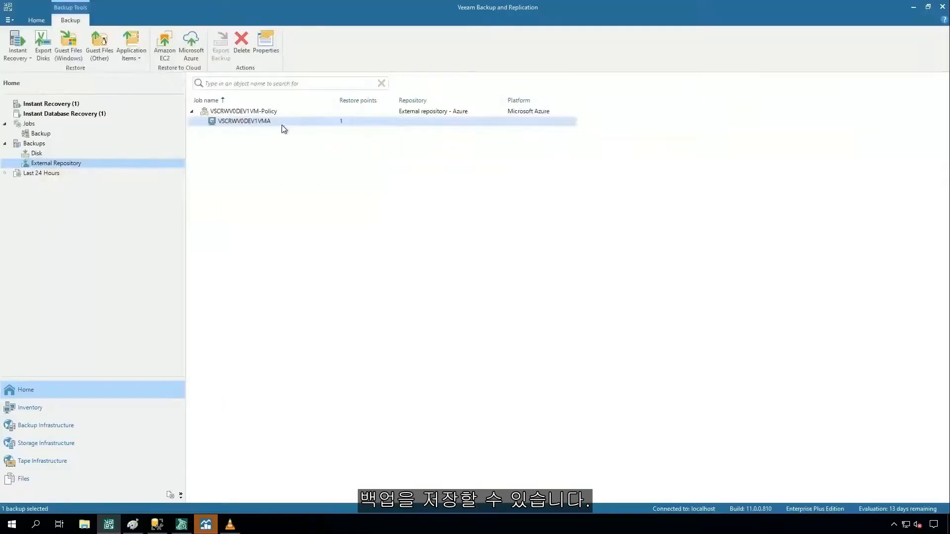
pyautogui.rightClick(267, 124)
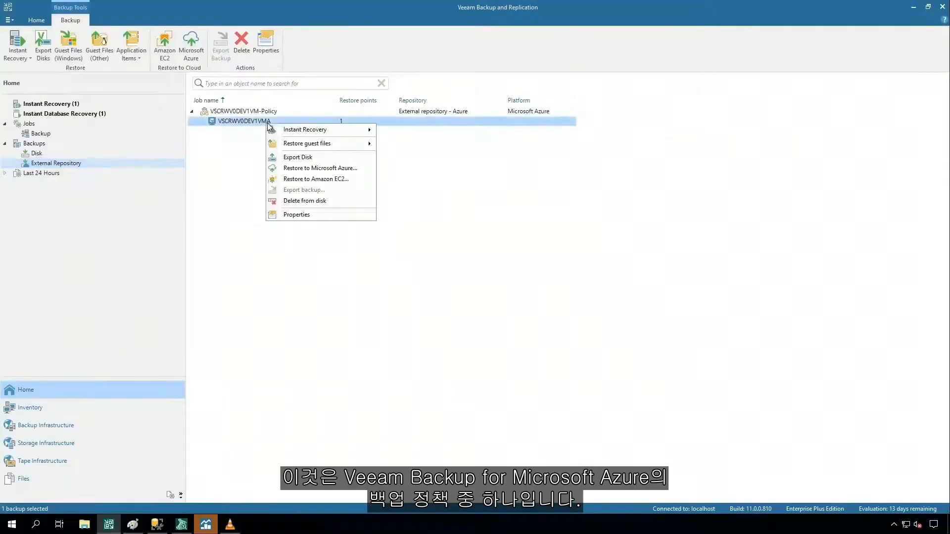
pyautogui.moveTo(326, 133)
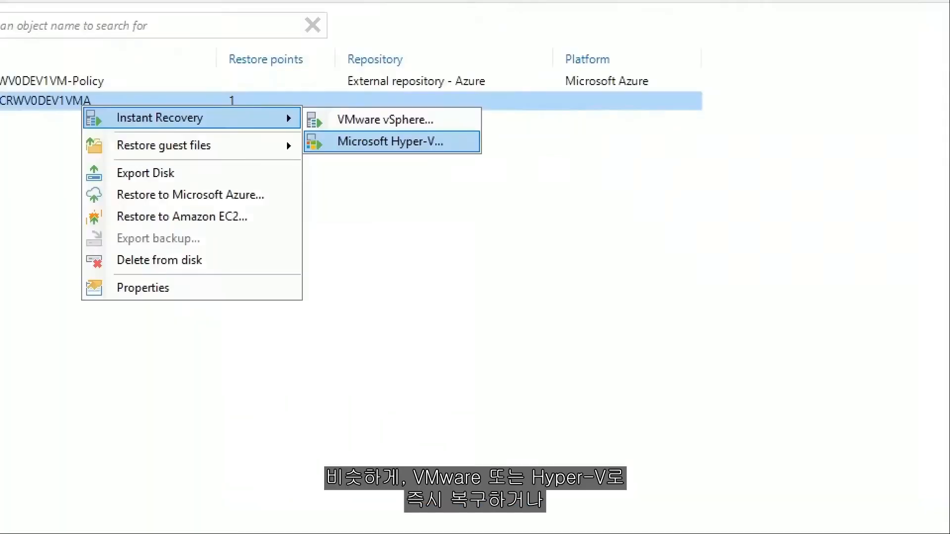
pyautogui.moveTo(72, 85)
pyautogui.mouseDown()
pyautogui.moveTo(296, 138)
pyautogui.moveTo(502, 161)
pyautogui.mouseUp()
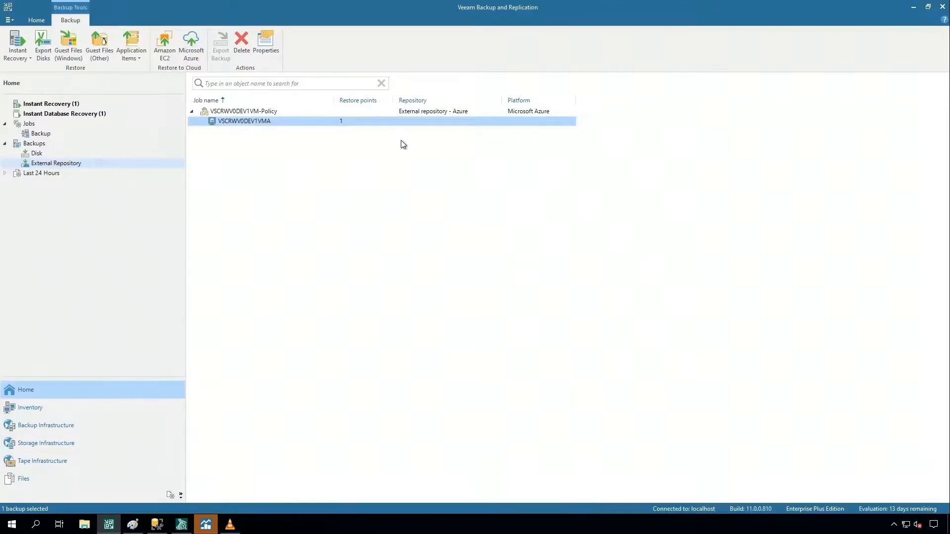
# Switch to Veeam ONE Monitor to check its Virtual Infrastructure summary.
pyautogui.click(211, 520)
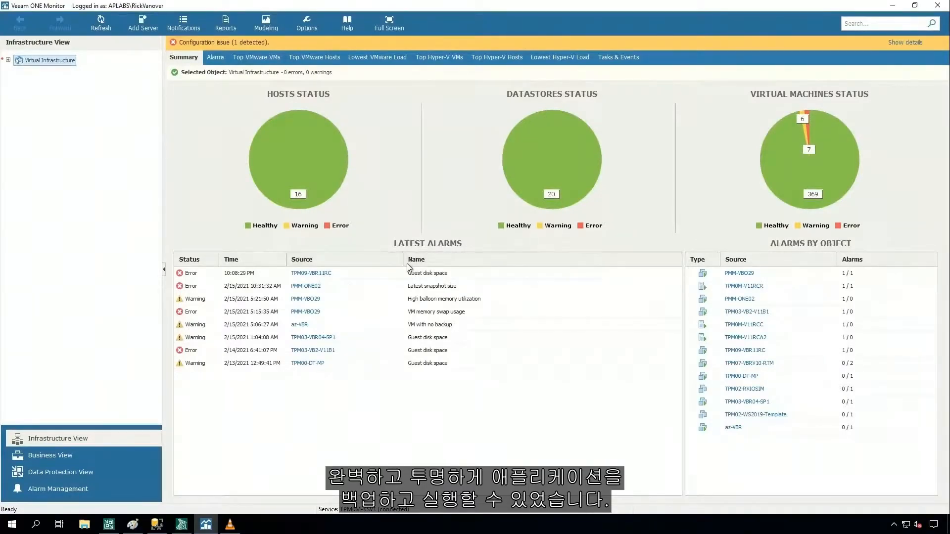
# Switch to Veeam Backup and Replication and select the AirData share under Example 4 - File Share Backup in the disk backups.
pyautogui.click(111, 524)
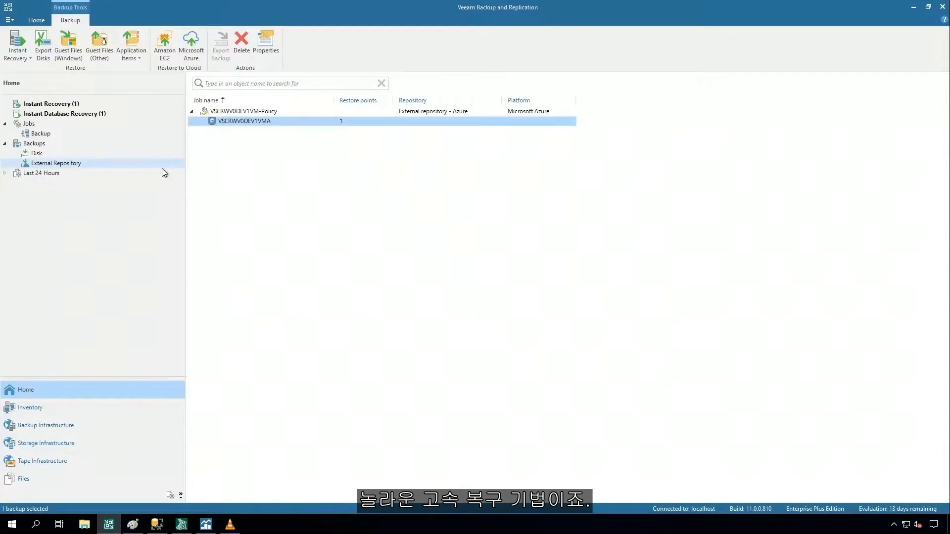
pyautogui.click(32, 154)
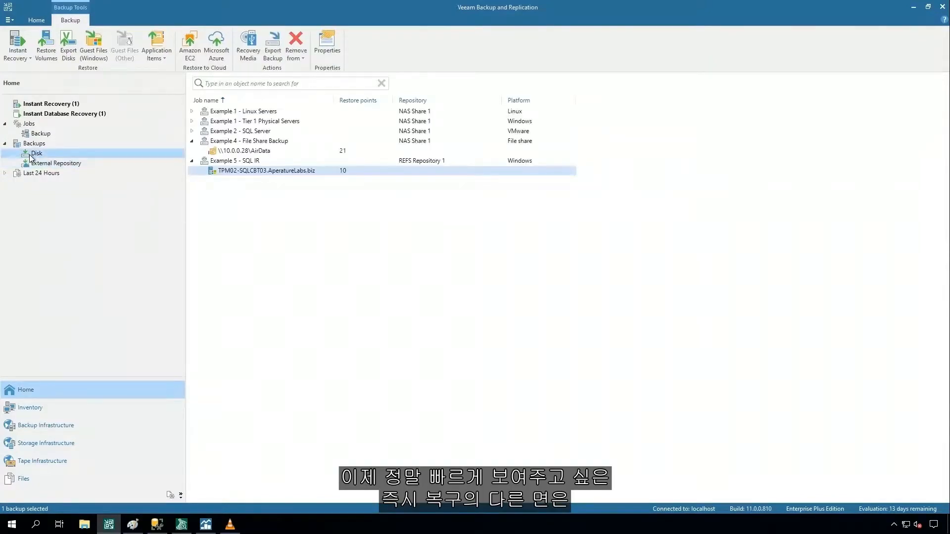
pyautogui.click(242, 152)
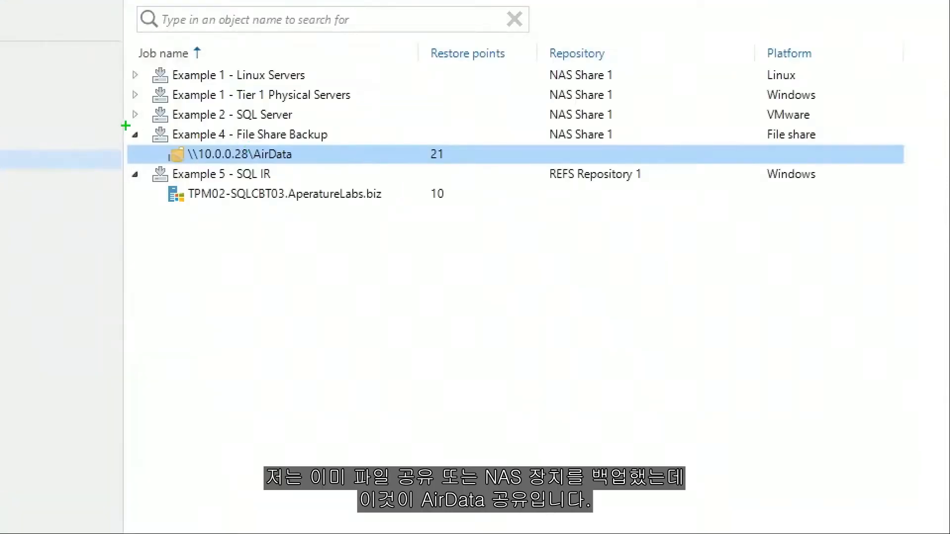
pyautogui.moveTo(132, 125)
pyautogui.mouseDown()
pyautogui.moveTo(350, 153)
pyautogui.moveTo(409, 171)
pyautogui.mouseUp()
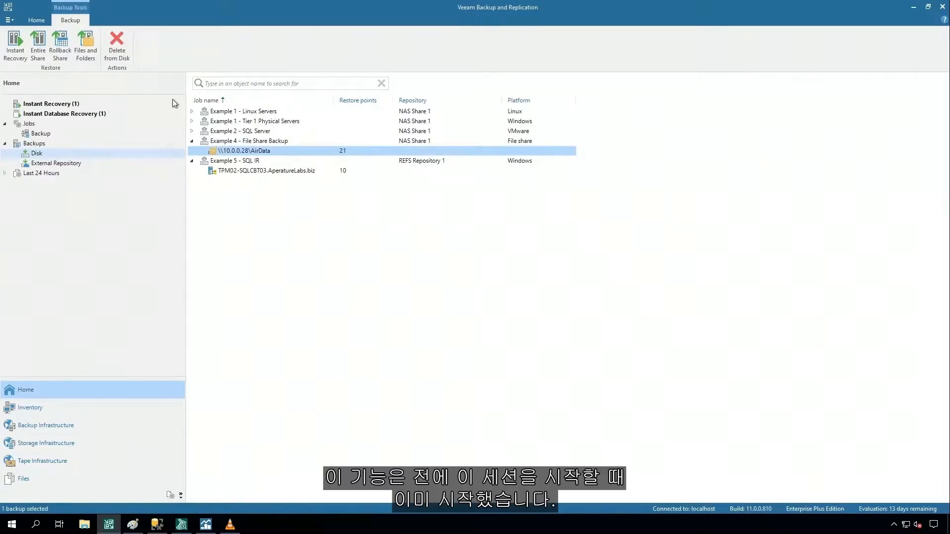
# View the restore session properties of the mounted AirData instant recovery and open its published file share.
pyautogui.click(31, 105)
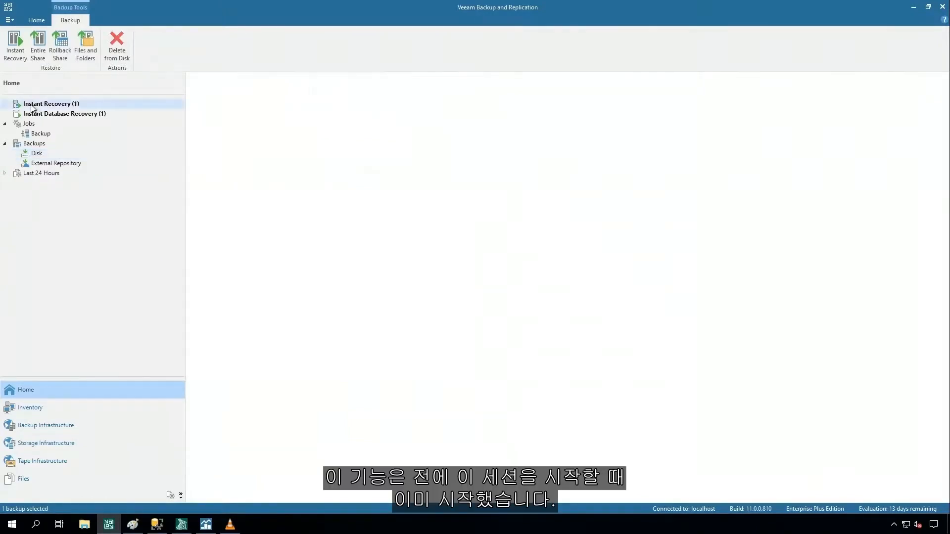
pyautogui.rightClick(235, 102)
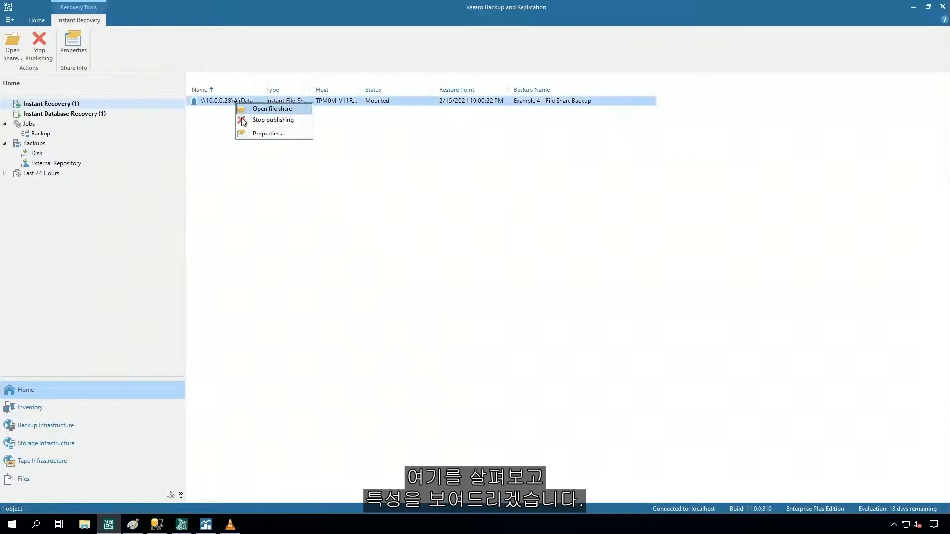
pyautogui.click(257, 135)
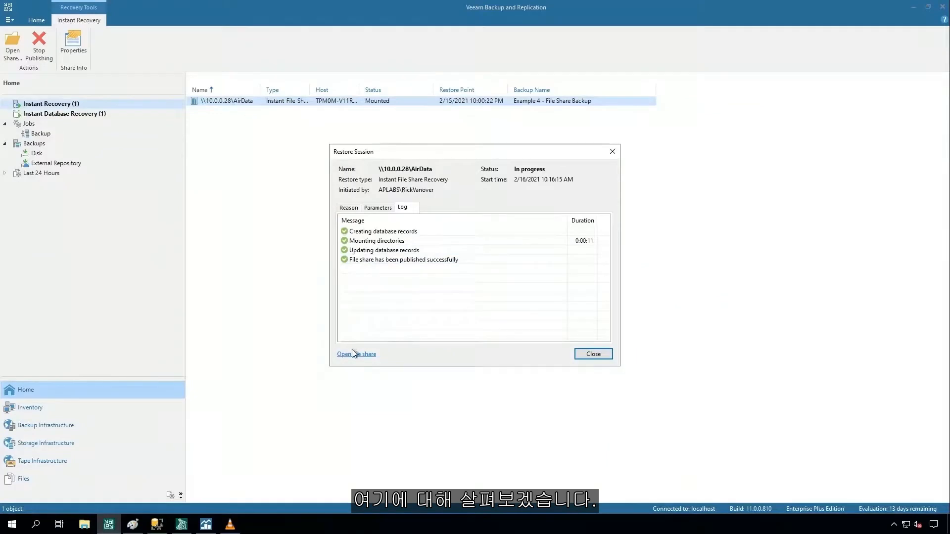
pyautogui.click(350, 355)
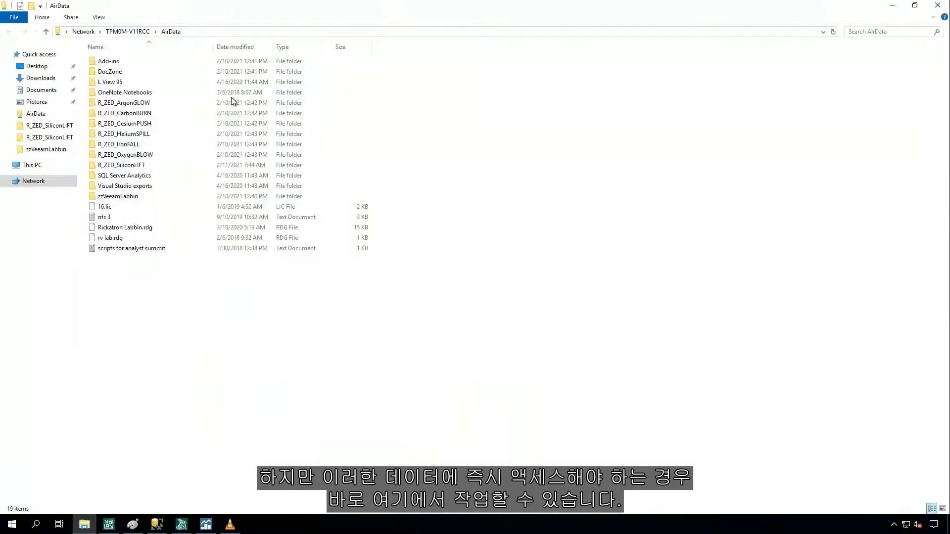
# Play the __2020-12-18_15-58-37 video from the share's R_ZED_SiliconLIFT folder, and show the folder's full network path after closing the player.
pyautogui.doubleClick(127, 168)
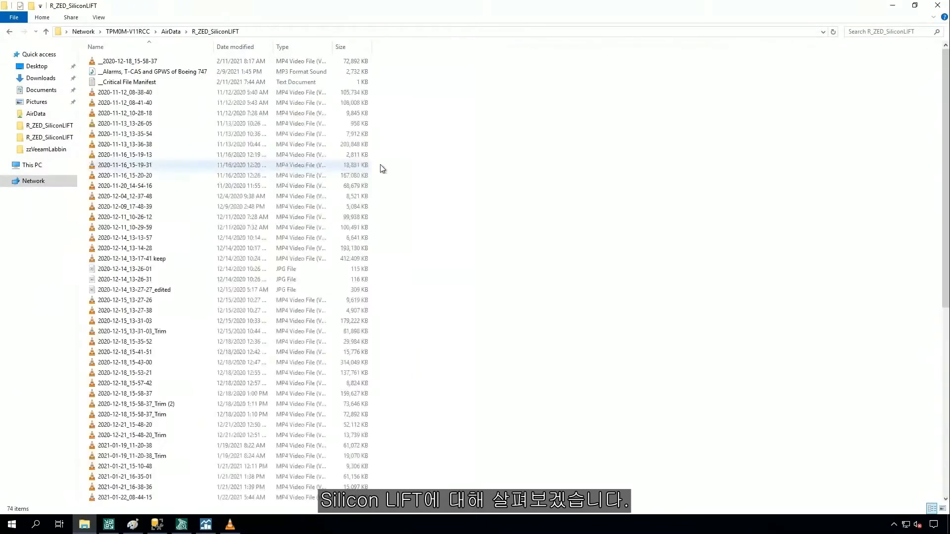
pyautogui.click(132, 65)
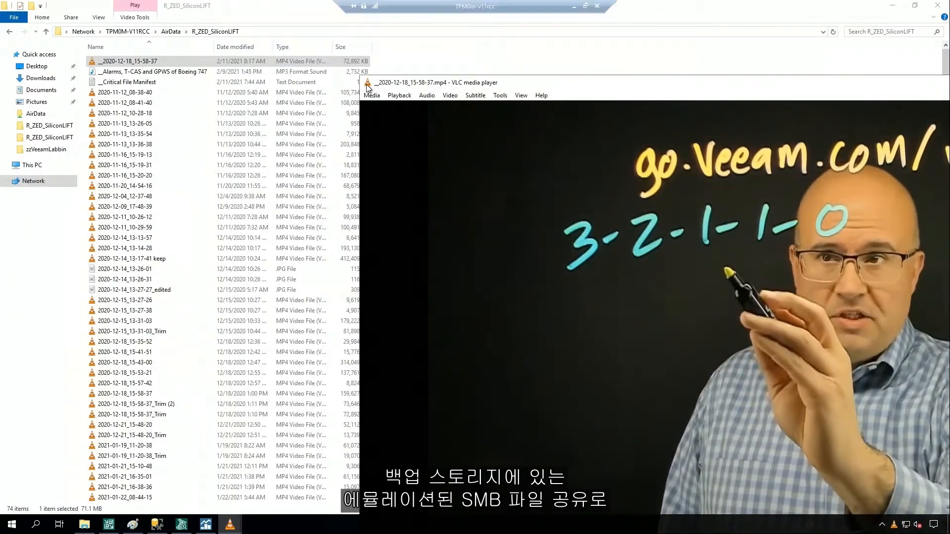
pyautogui.doubleClick(366, 84)
pyautogui.click(402, 31)
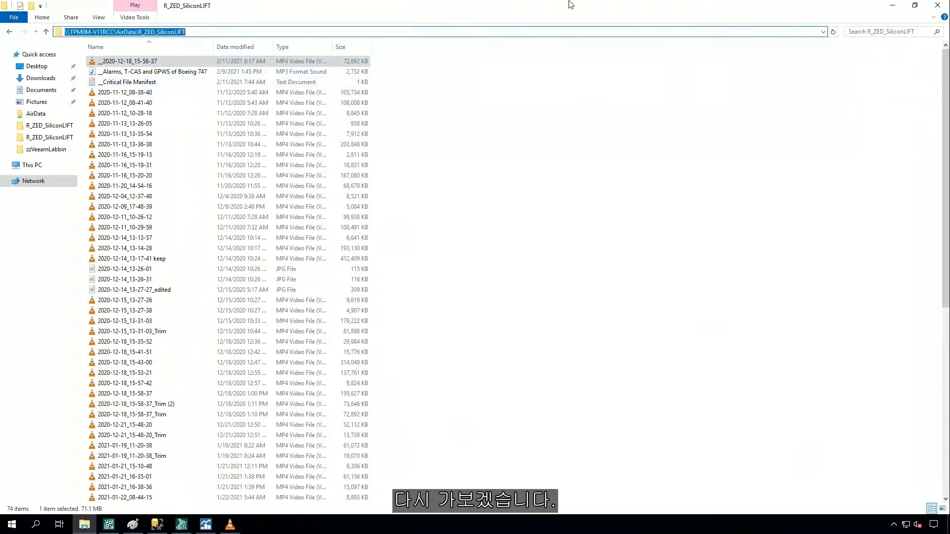